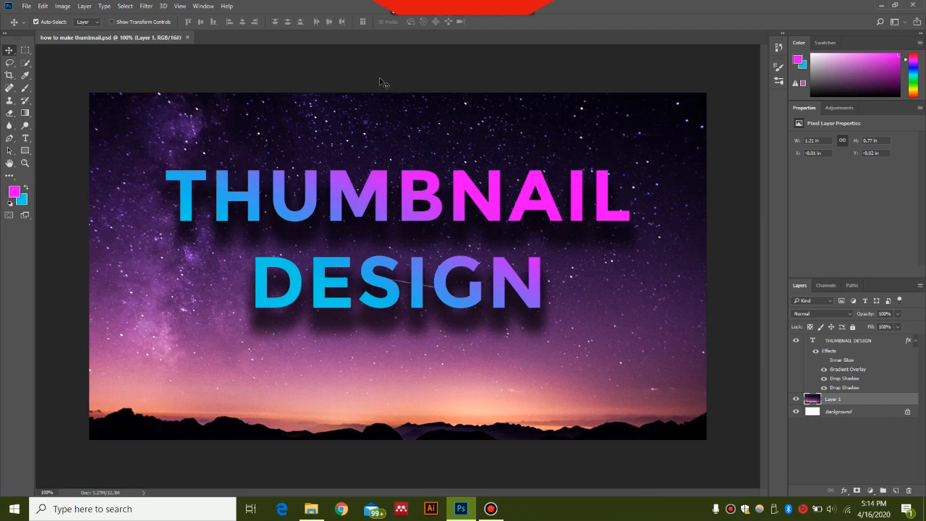
Create a new document named thumbnail, 1280 by 720 pixels, with a resolution of 1080 pixels/inch.
{"action": "left_click", "coordinate": [26, 7]}
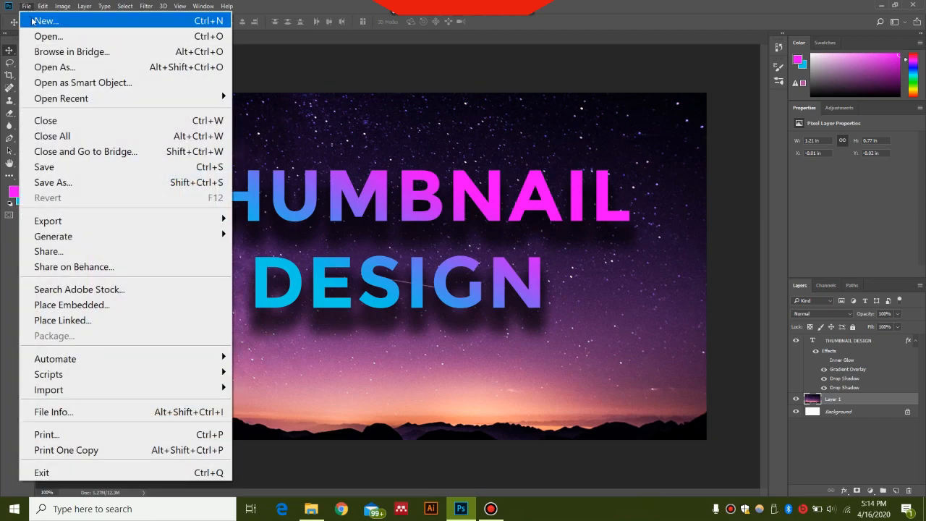
{"action": "left_click", "coordinate": [33, 20]}
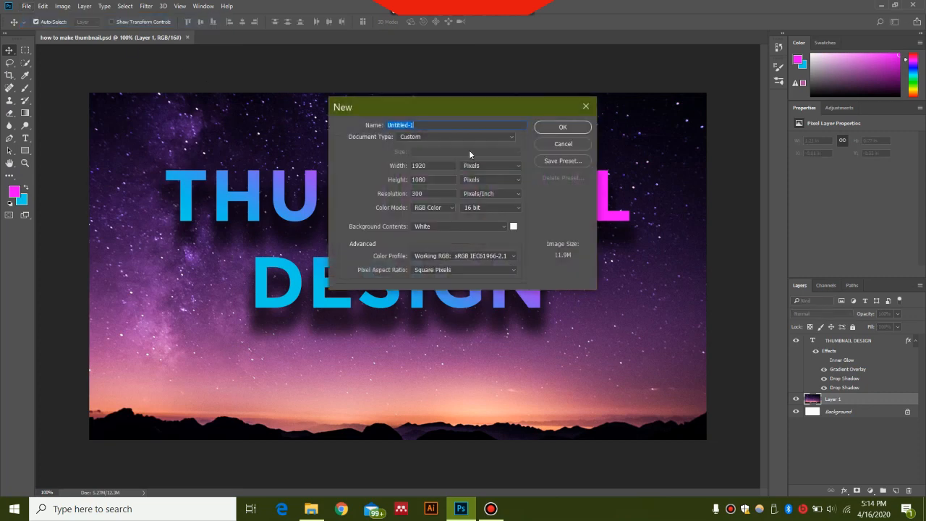
{"action": "type", "text": "thumbnail"}
{"action": "left_click_drag", "start_coordinate": [430, 165], "coordinate": [402, 168]}
{"action": "type", "text": "1280"}
{"action": "left_click_drag", "start_coordinate": [433, 180], "coordinate": [391, 179]}
{"action": "type", "text": "720"}
{"action": "left_click_drag", "start_coordinate": [439, 193], "coordinate": [393, 195]}
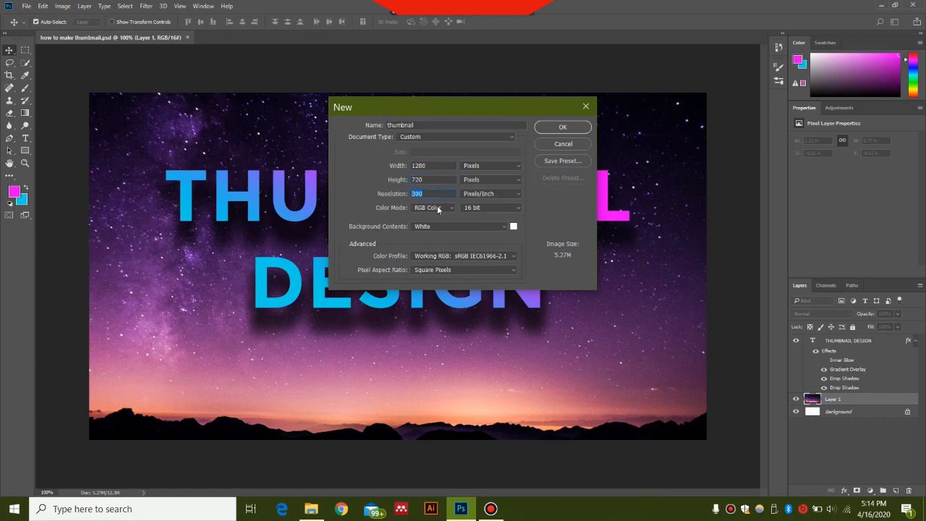
{"action": "type", "text": "1080"}
{"action": "left_click", "coordinate": [562, 127]}
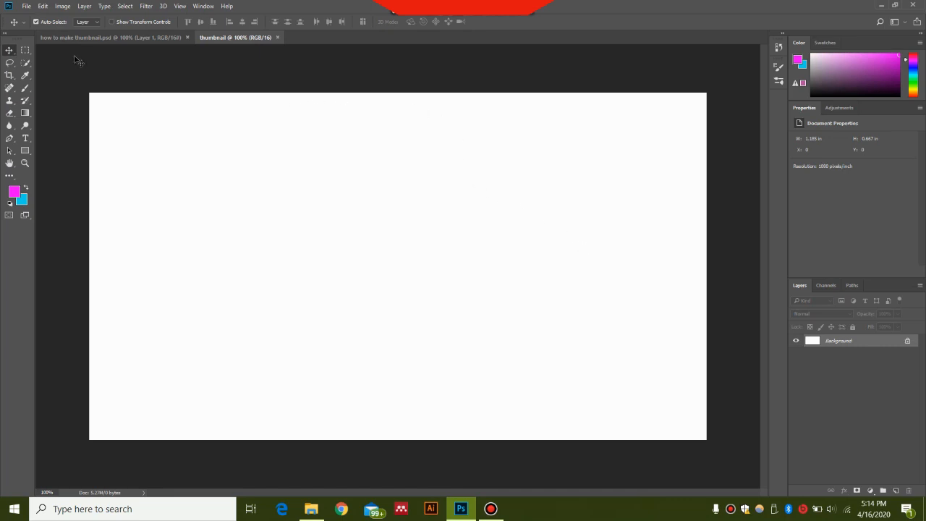
Open the purple starry-sky photo from the Downloads folder and unlock its background layer.
{"action": "left_click", "coordinate": [27, 8]}
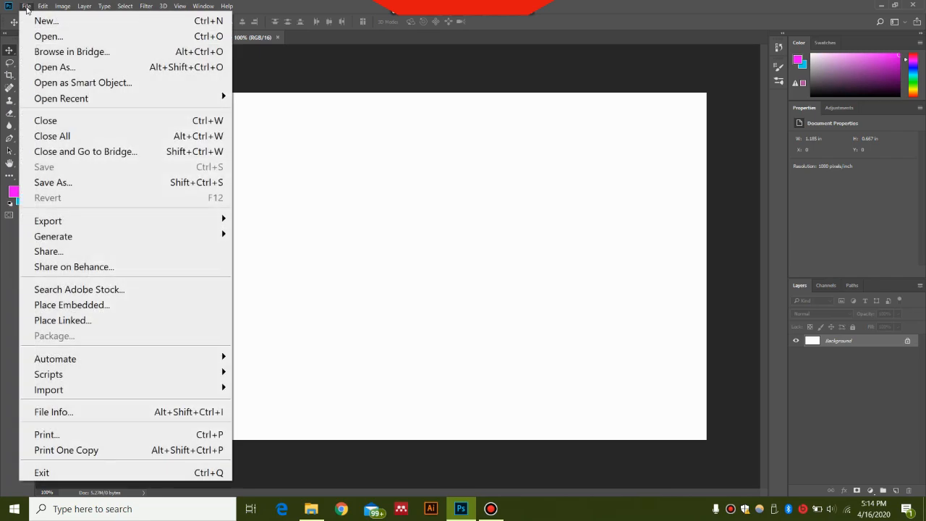
{"action": "left_click", "coordinate": [33, 35]}
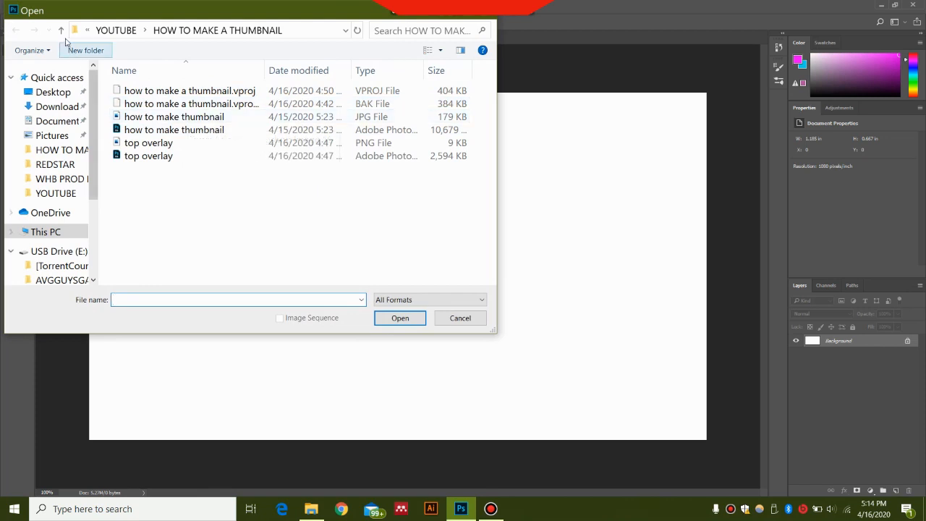
{"action": "left_click", "coordinate": [62, 31]}
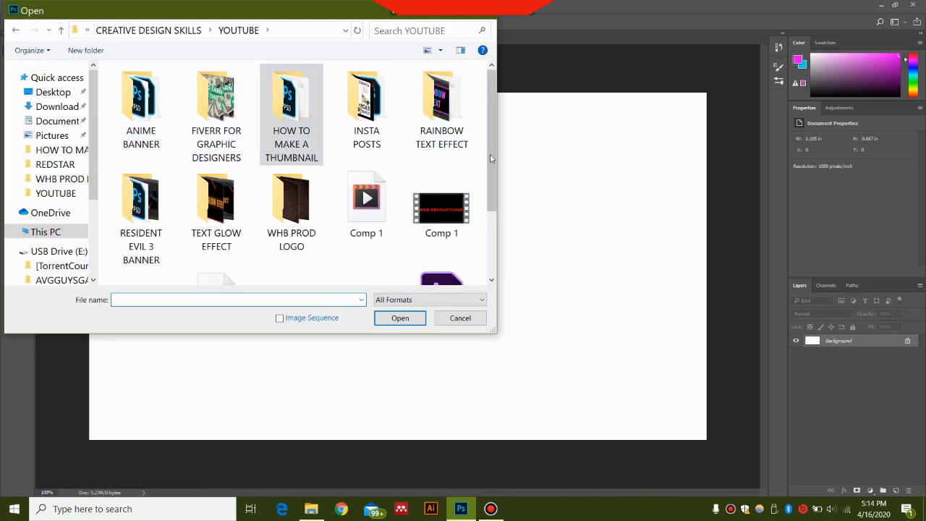
{"action": "scroll", "coordinate": [489, 230], "scroll_direction": "down", "scroll_amount": 2}
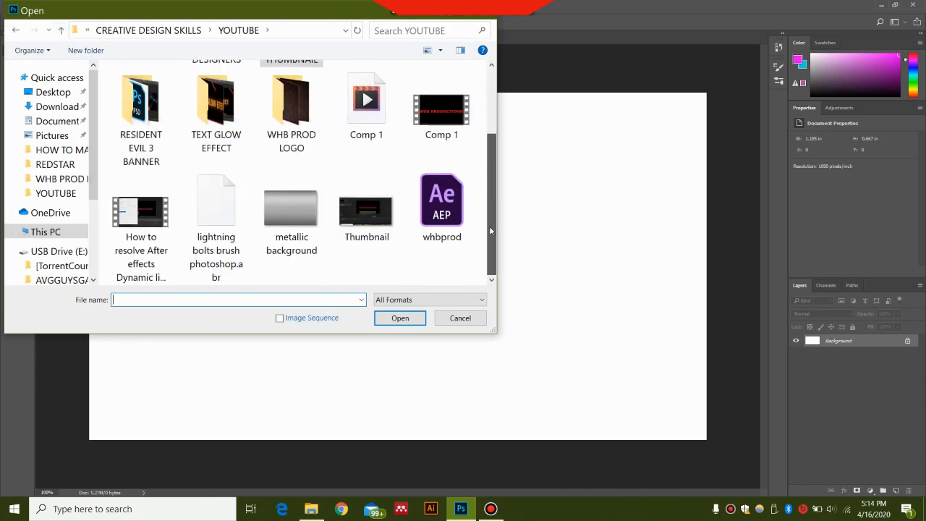
{"action": "left_click", "coordinate": [57, 106]}
{"action": "double_click", "coordinate": [142, 238]}
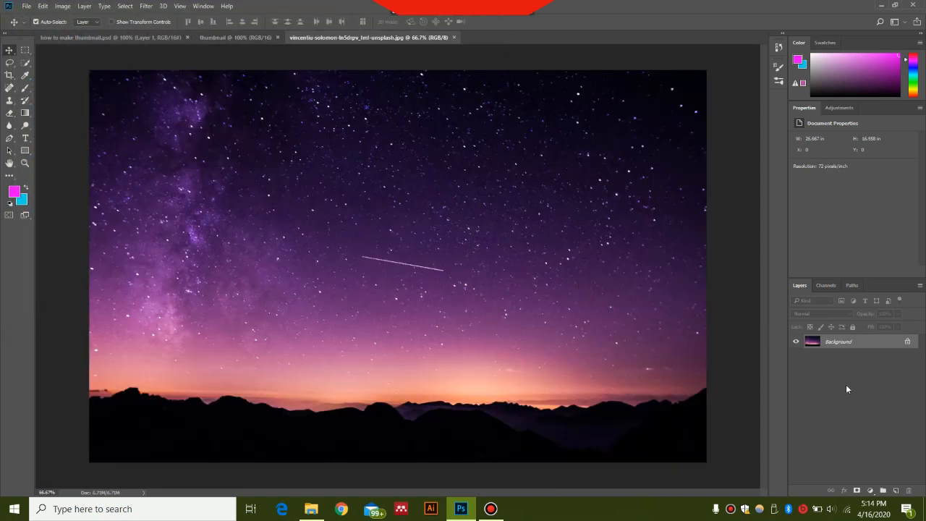
{"action": "left_click", "coordinate": [907, 342]}
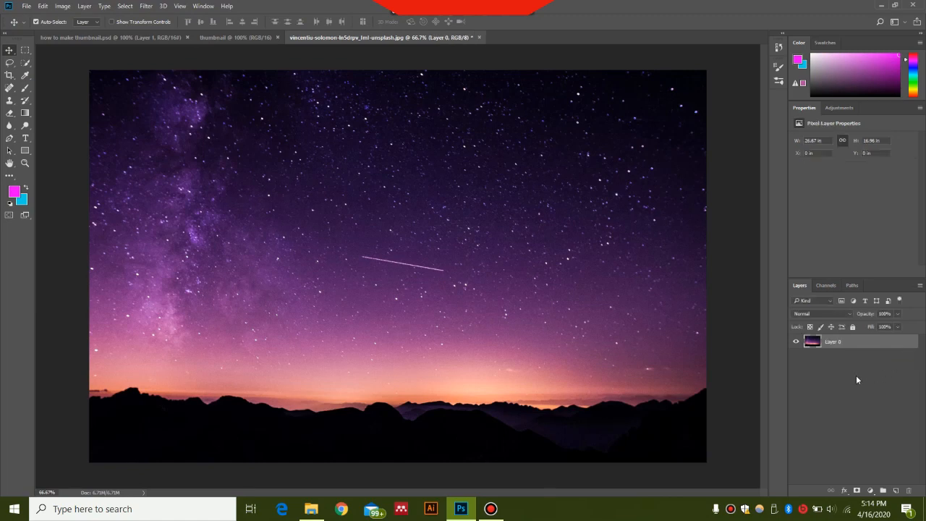
Copy the starry-sky photo into the thumbnail document as a new layer.
{"action": "key", "text": "ctrl"}
{"action": "left_click", "coordinate": [227, 38]}
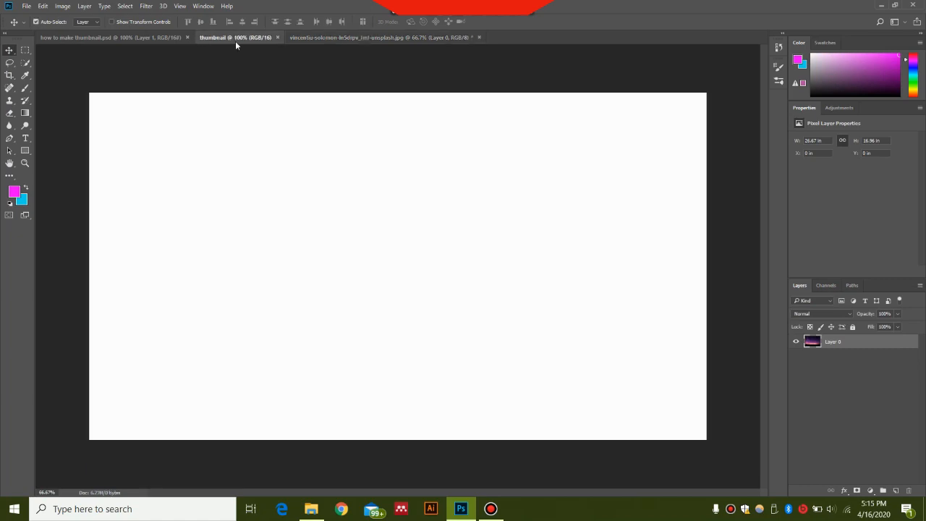
{"action": "key", "text": "ctrl"}
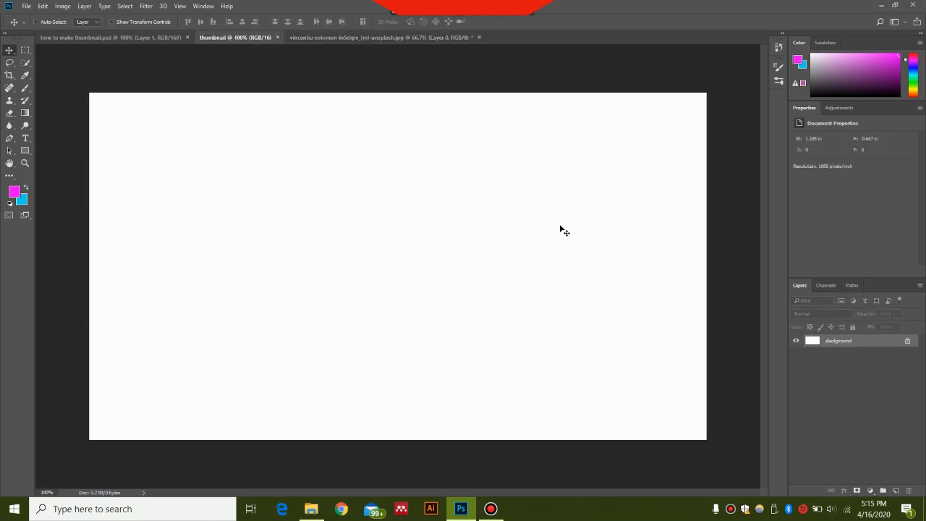
{"action": "left_click_drag", "start_coordinate": [560, 227], "coordinate": [559, 229]}
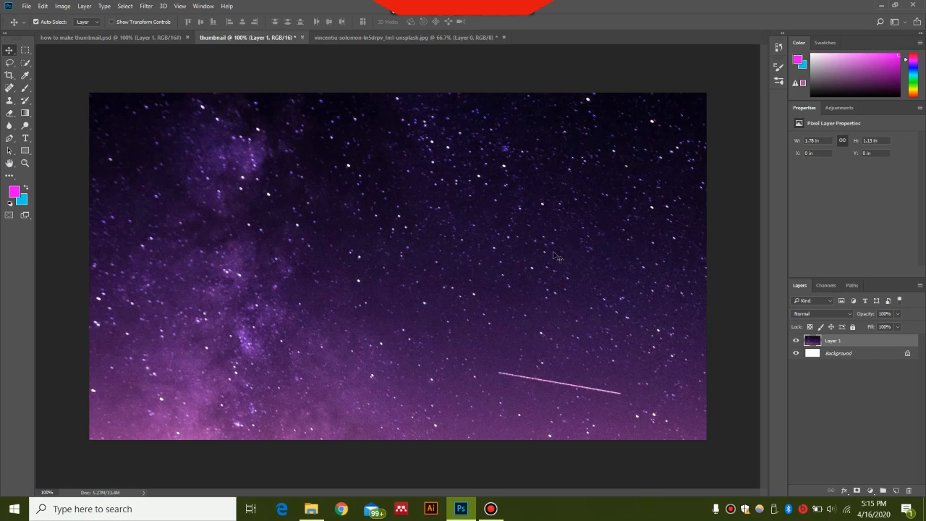
Scale the photo layer proportionally to about 67% so it covers the full width of the canvas.
{"action": "key", "text": "ctrl+t"}
{"action": "key", "text": "ctrl+0"}
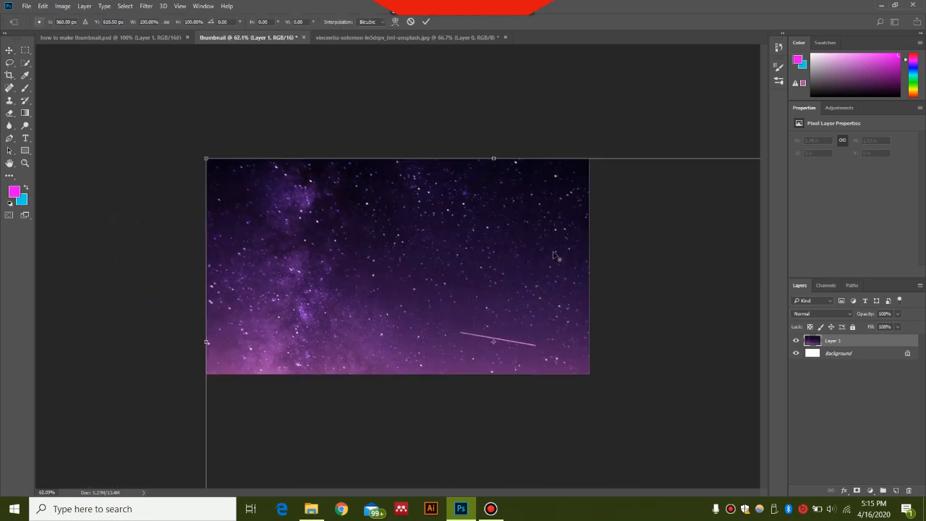
{"action": "key", "text": "ctrl+0"}
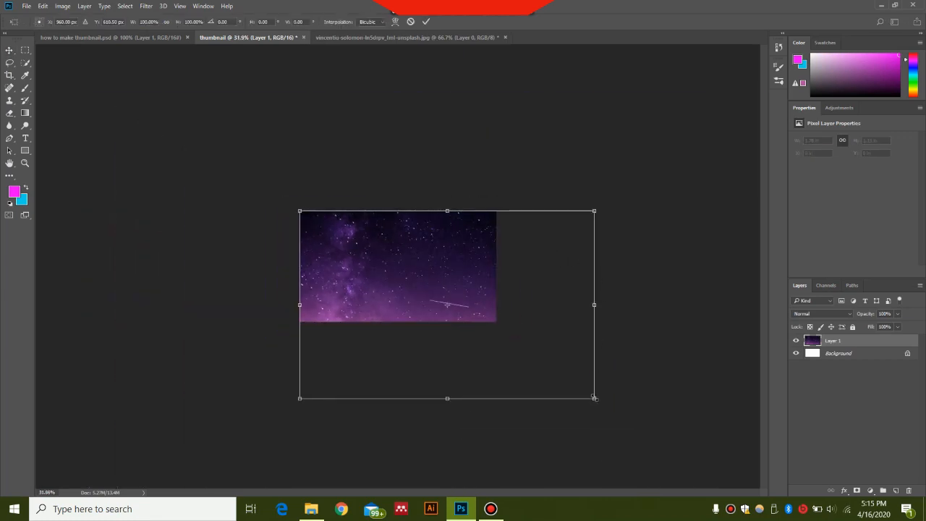
{"action": "left_click_drag", "start_coordinate": [593, 397], "coordinate": [490, 332]}
{"action": "key", "text": "ctrl+0"}
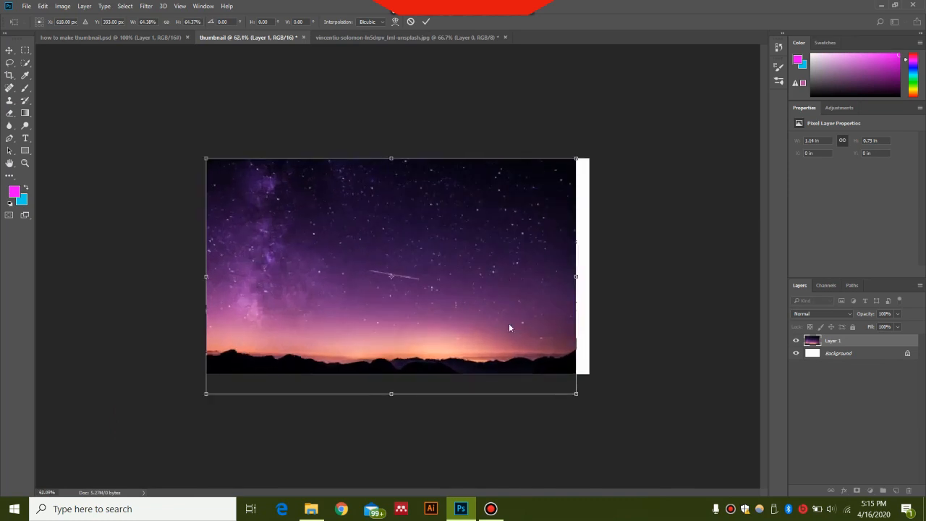
{"action": "left_click_drag", "start_coordinate": [577, 394], "coordinate": [592, 403]}
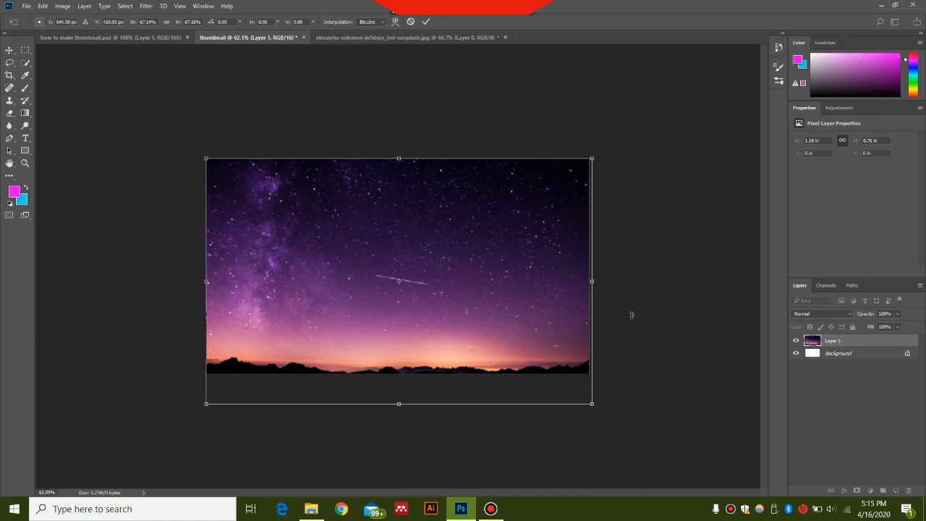
{"action": "key", "text": "Return"}
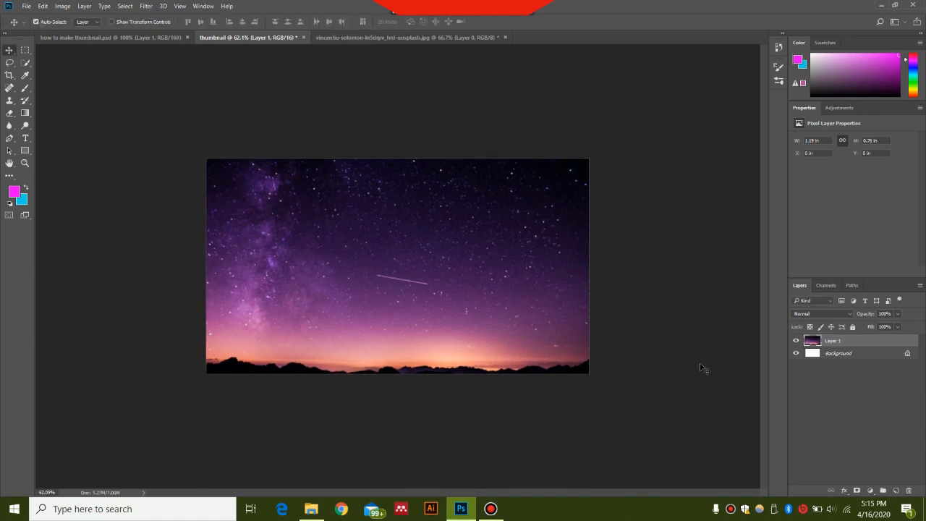
Add a centred two-line text reading THUMBNAIL DESIGN on a new layer, in Montserrat Bold 10 pt magenta.
{"action": "left_click", "coordinate": [897, 490]}
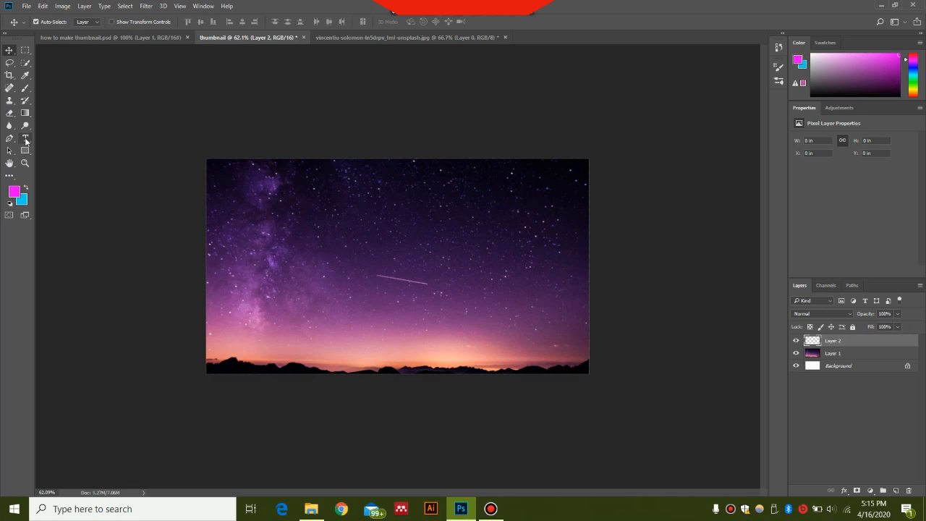
{"action": "left_click", "coordinate": [26, 139]}
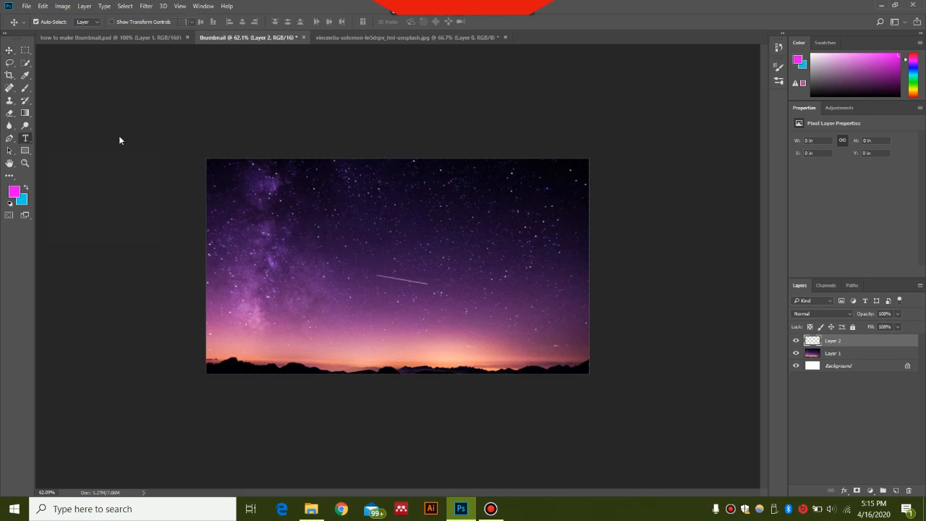
{"action": "left_click", "coordinate": [339, 216]}
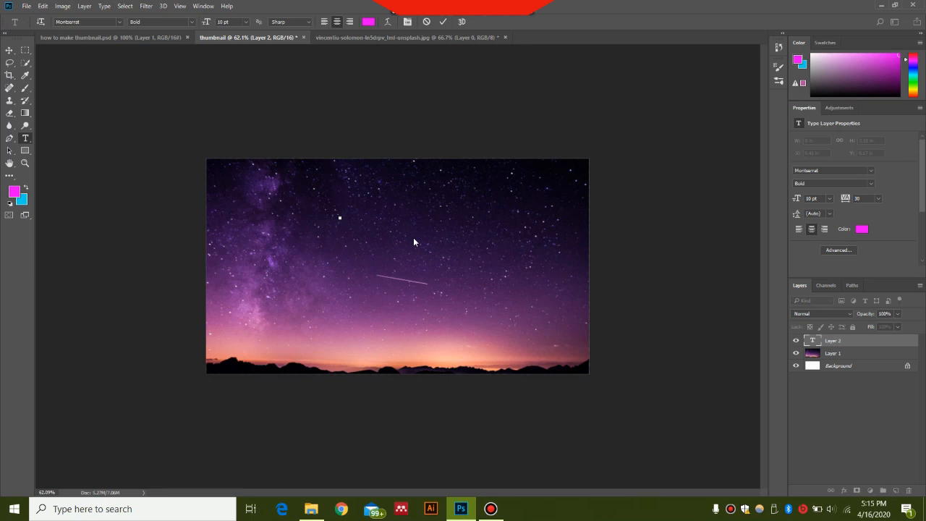
{"action": "type", "text": "THU"}
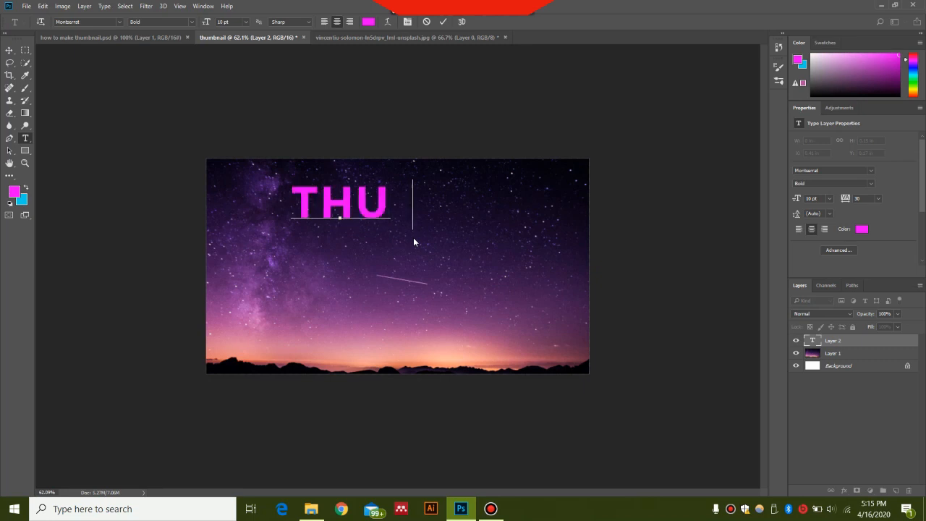
{"action": "type", "text": "MBNAIL"}
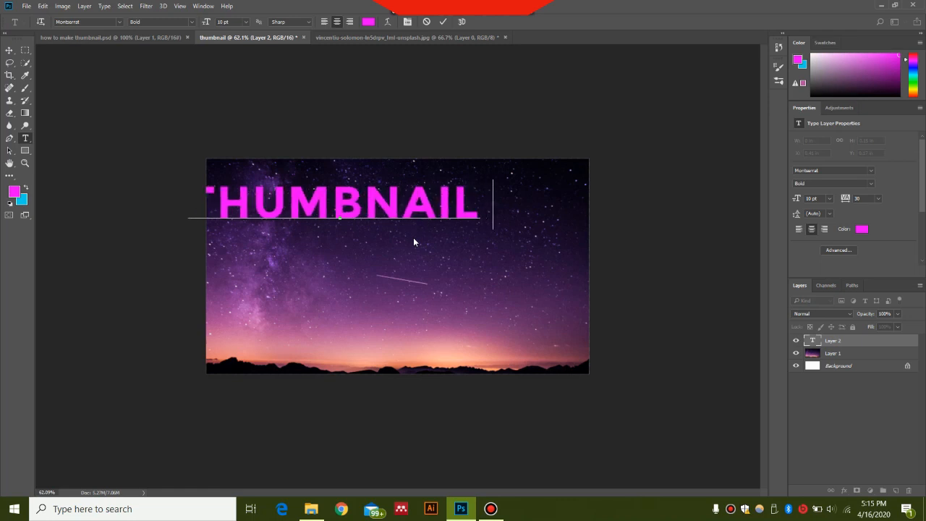
{"action": "key", "text": "BackSpace"}
{"action": "key", "text": "Return"}
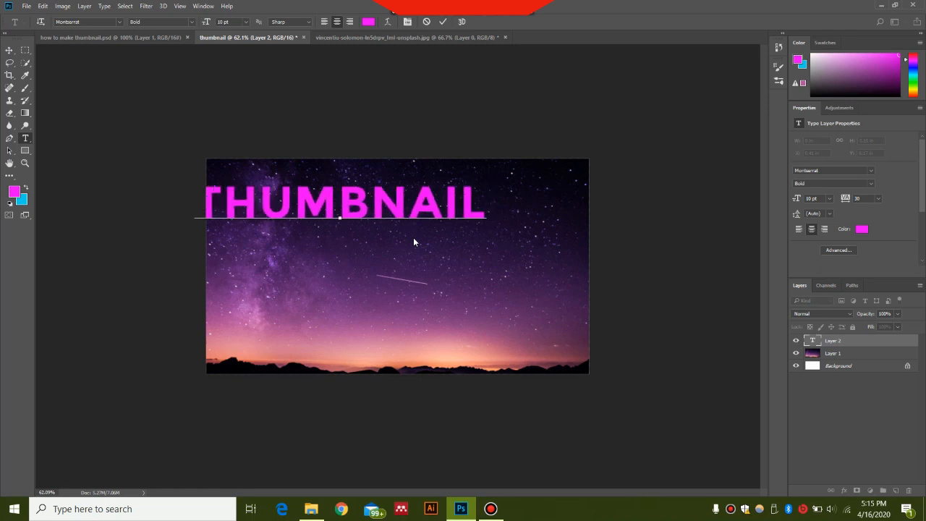
{"action": "type", "text": "DES"}
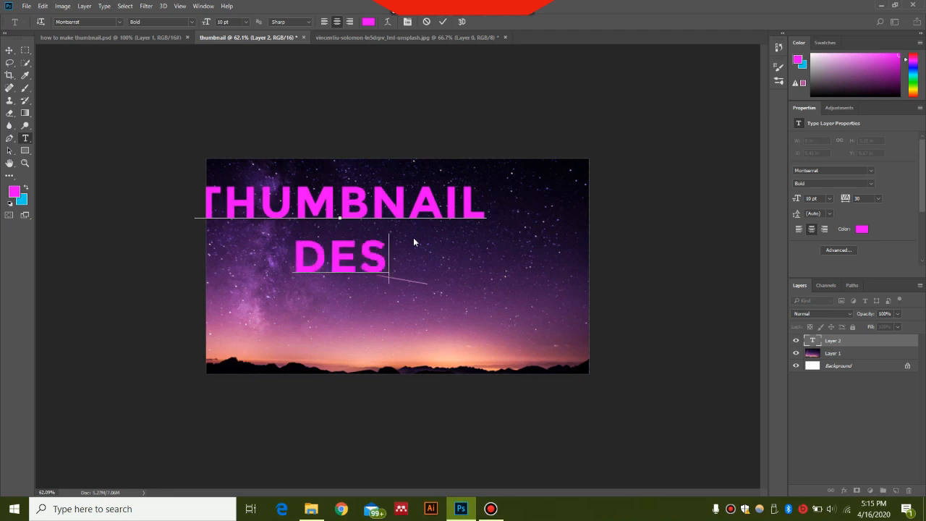
{"action": "type", "text": "IGN"}
{"action": "key", "text": "ctrl+a"}
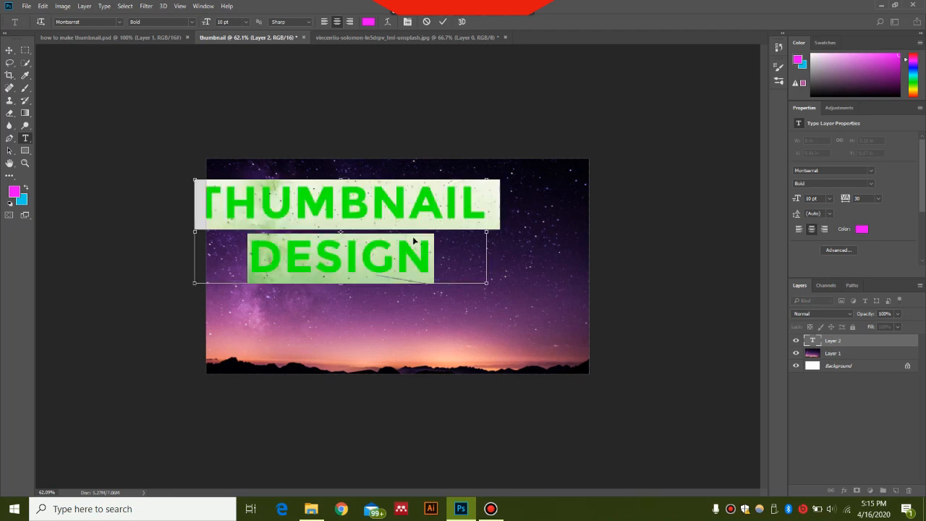
{"action": "key", "text": "Escape"}
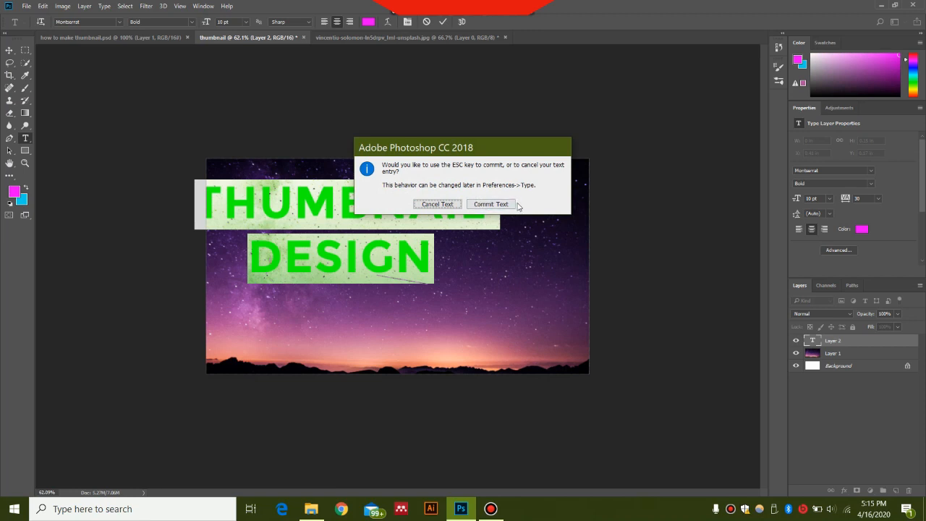
{"action": "left_click", "coordinate": [482, 204]}
Move the THUMBNAIL DESIGN text to the middle of the canvas.
{"action": "key", "text": "v"}
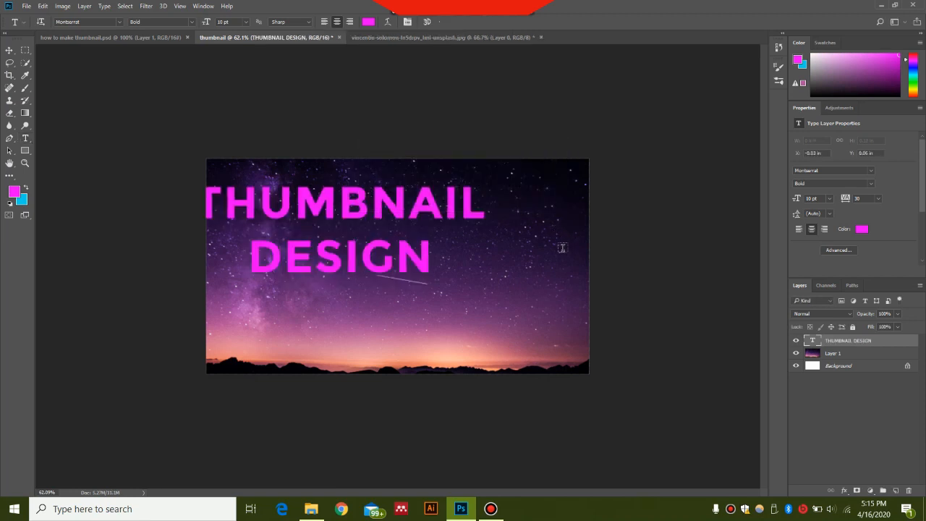
{"action": "left_click_drag", "start_coordinate": [477, 219], "coordinate": [530, 242]}
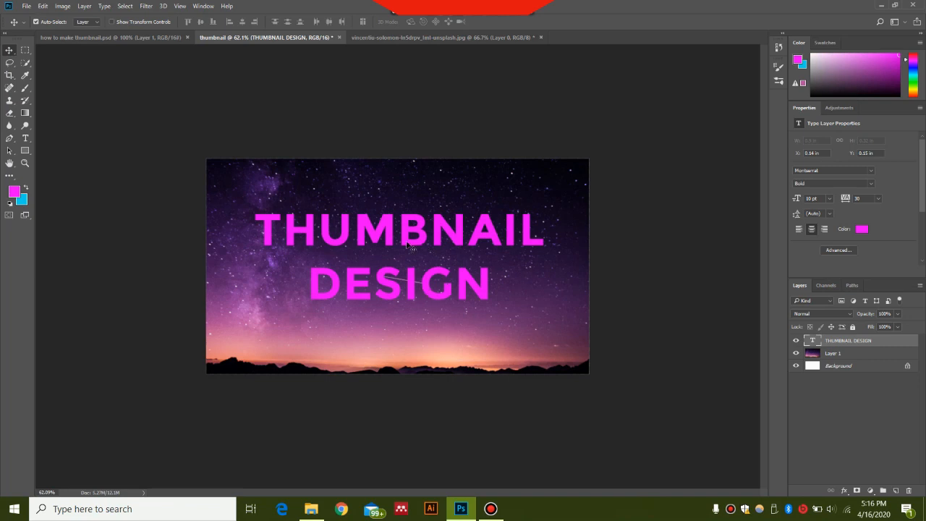
{"action": "left_click", "coordinate": [863, 199]}
Apply a Gradient Overlay to the text with the magenta-to-blue Foreground to Background preset at an angle of 62°.
{"action": "double_click", "coordinate": [906, 345]}
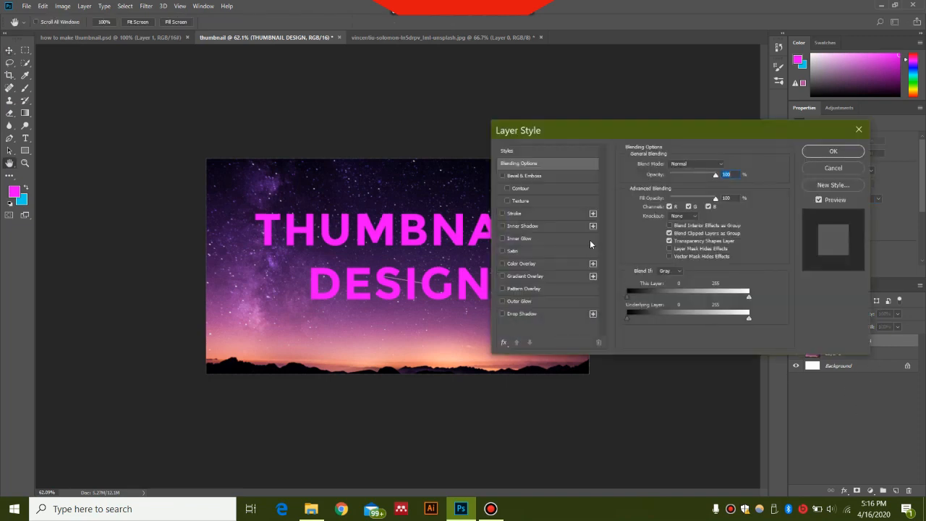
{"action": "left_click", "coordinate": [520, 276]}
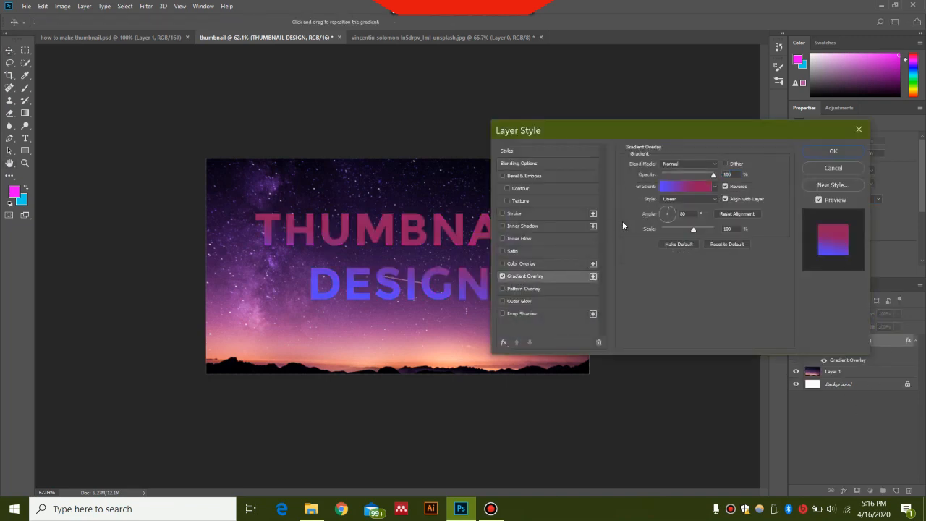
{"action": "left_click", "coordinate": [680, 192]}
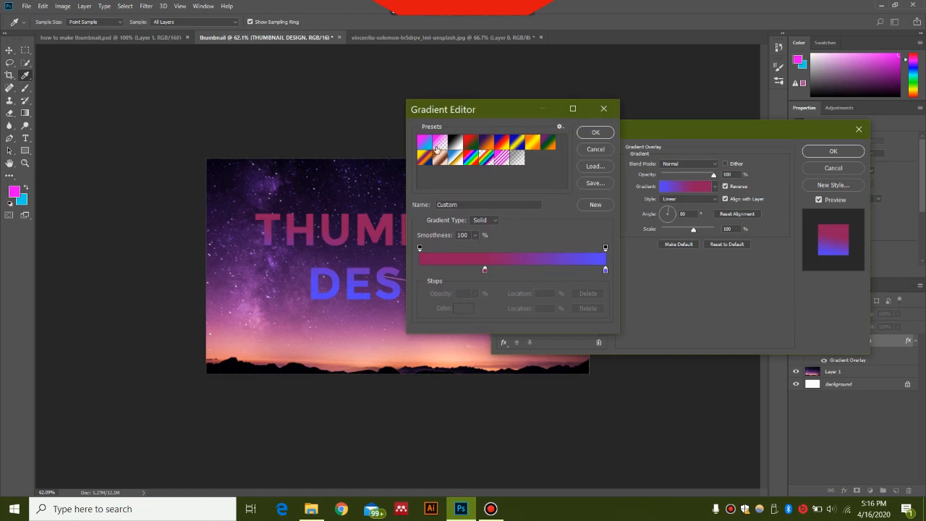
{"action": "left_click", "coordinate": [425, 144]}
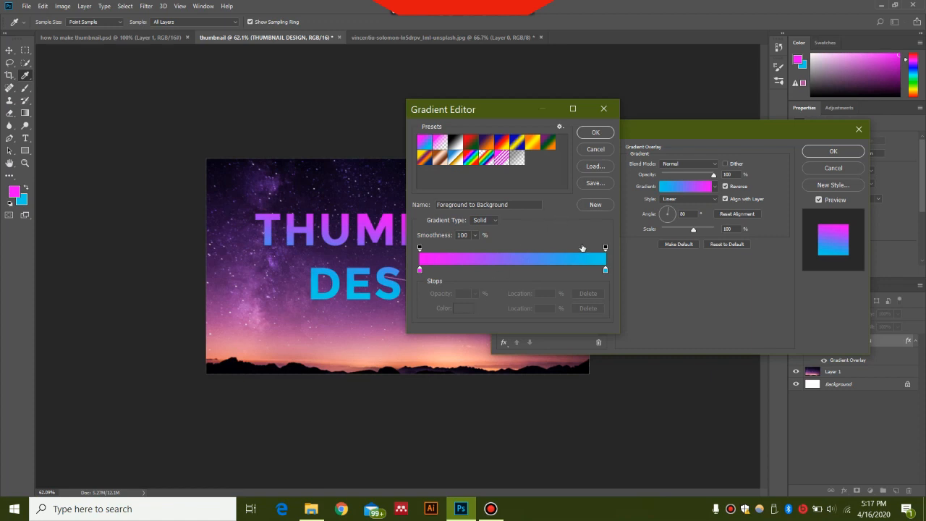
{"action": "left_click", "coordinate": [597, 134]}
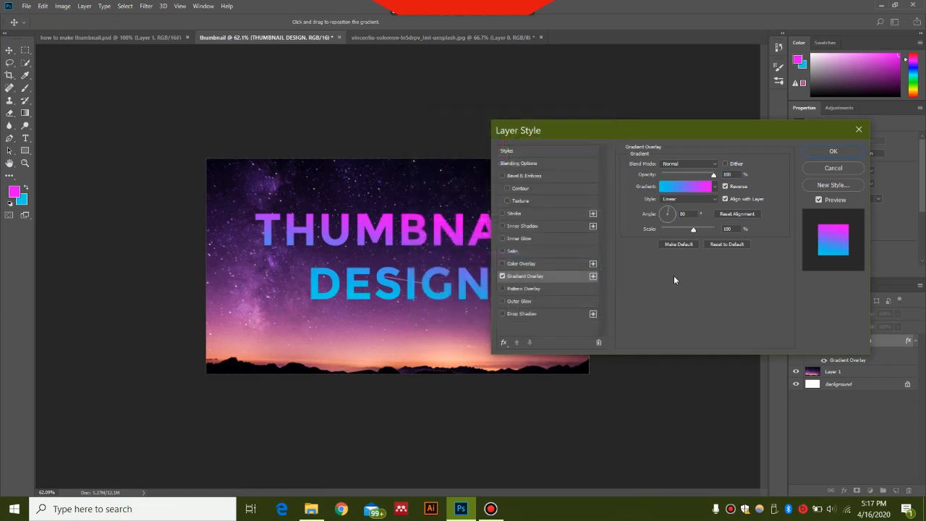
{"action": "left_click_drag", "start_coordinate": [687, 215], "coordinate": [678, 214]}
{"action": "type", "text": "62"}
{"action": "left_click", "coordinate": [829, 151]}
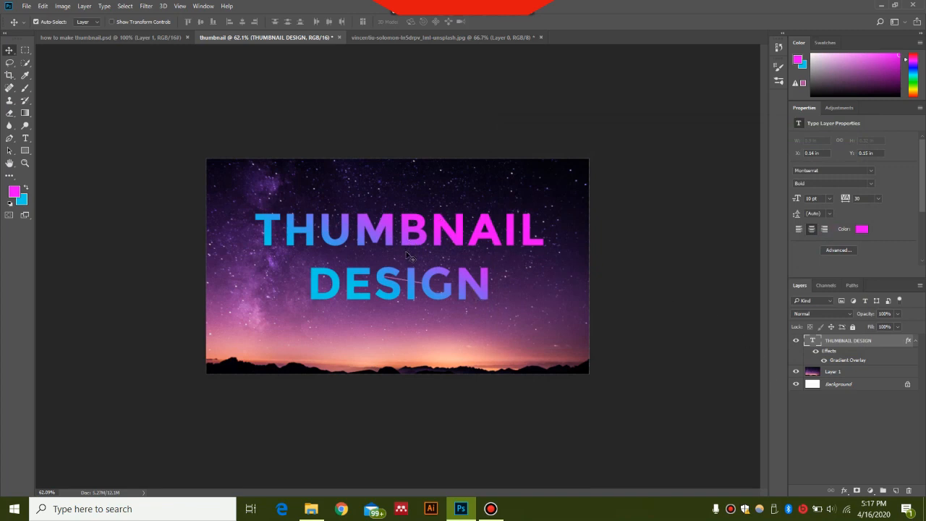
Add a drop shadow to the THUMBNAIL DESIGN text with 39% opacity, 17 px distance, 6% spread and 38 px size.
{"action": "double_click", "coordinate": [888, 341]}
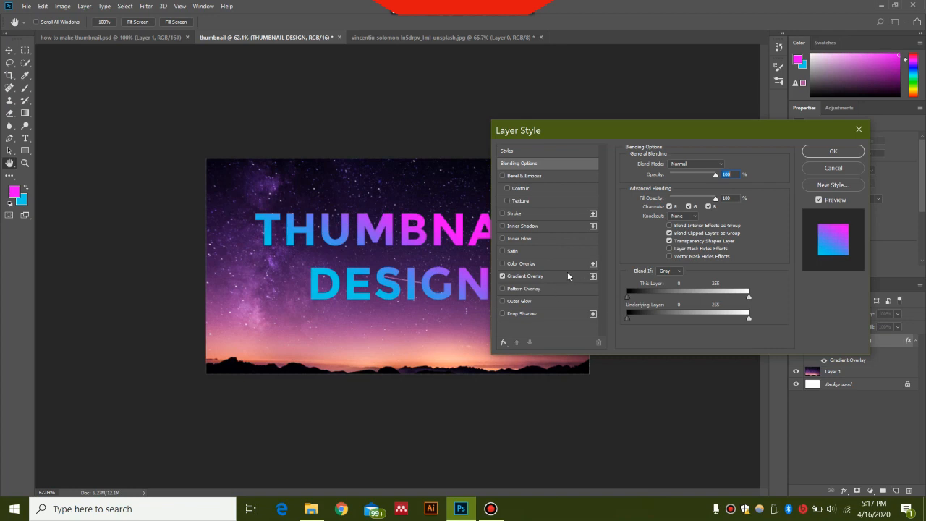
{"action": "left_click", "coordinate": [502, 314]}
{"action": "left_click", "coordinate": [538, 315]}
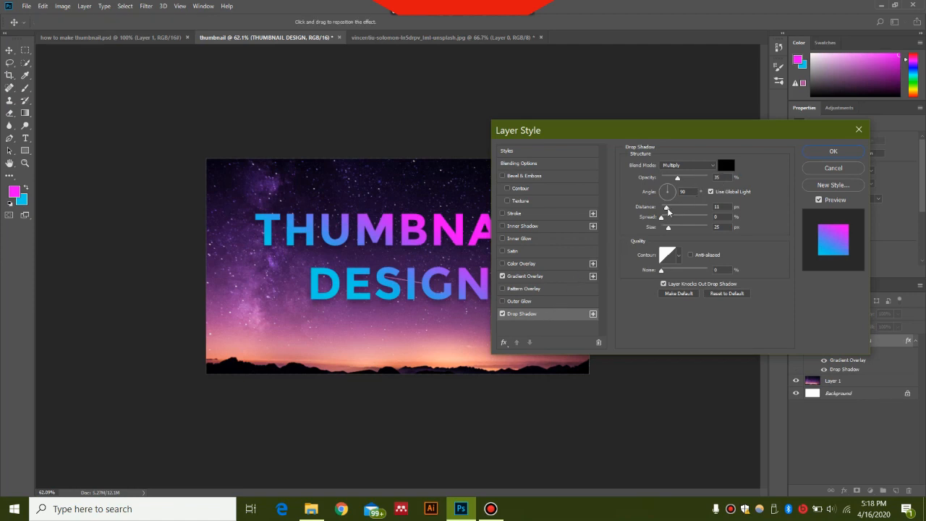
{"action": "left_click_drag", "start_coordinate": [667, 210], "coordinate": [671, 230]}
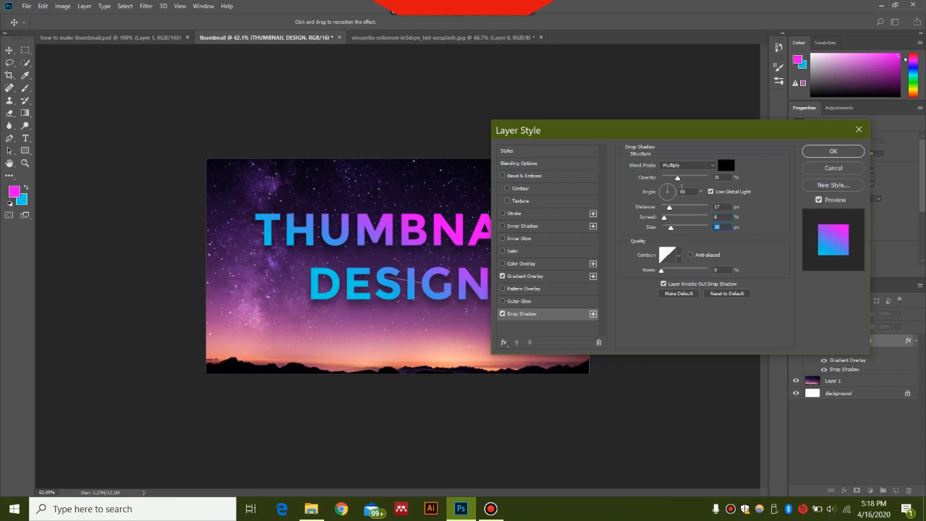
{"action": "left_click_drag", "start_coordinate": [678, 182], "coordinate": [680, 181]}
Add a second, larger drop shadow to the text with 57% opacity, about 49 px distance, 13% spread and 111 px size.
{"action": "left_click", "coordinate": [592, 313]}
{"action": "left_click", "coordinate": [560, 331]}
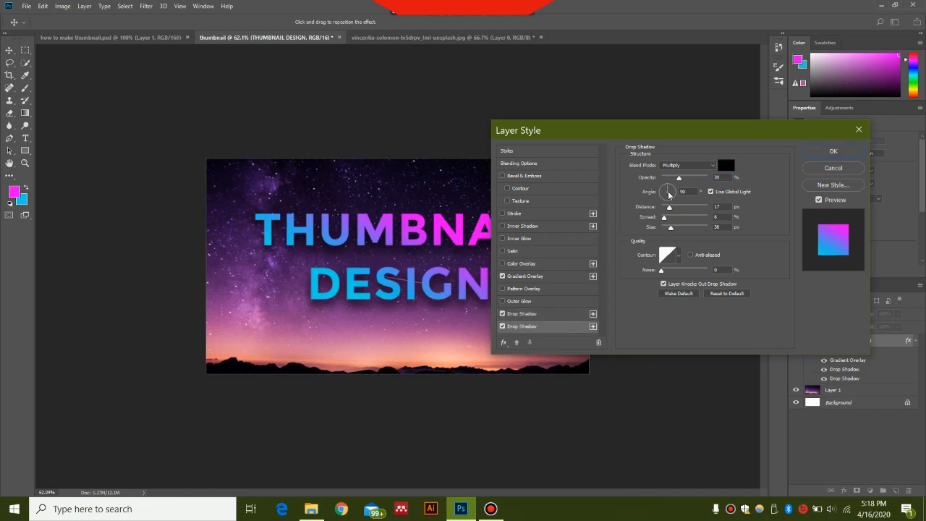
{"action": "left_click_drag", "start_coordinate": [670, 212], "coordinate": [673, 211]}
{"action": "left_click_drag", "start_coordinate": [655, 130], "coordinate": [704, 96]}
{"action": "left_click_drag", "start_coordinate": [715, 183], "coordinate": [727, 197]}
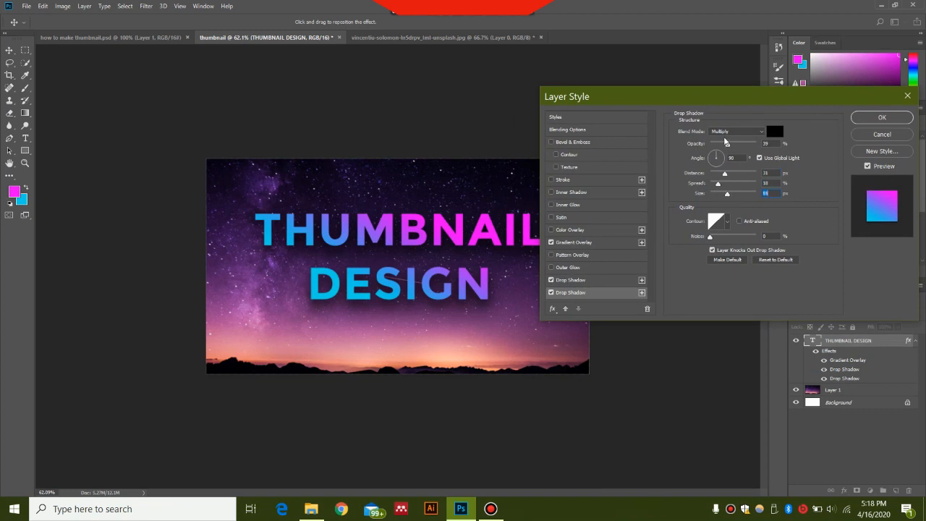
{"action": "left_click_drag", "start_coordinate": [728, 148], "coordinate": [737, 148]}
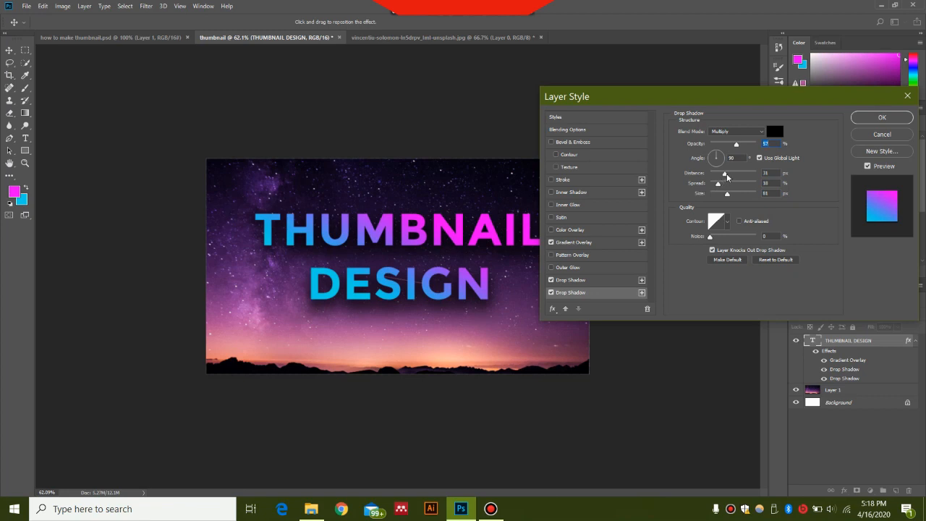
{"action": "left_click_drag", "start_coordinate": [727, 176], "coordinate": [733, 196]}
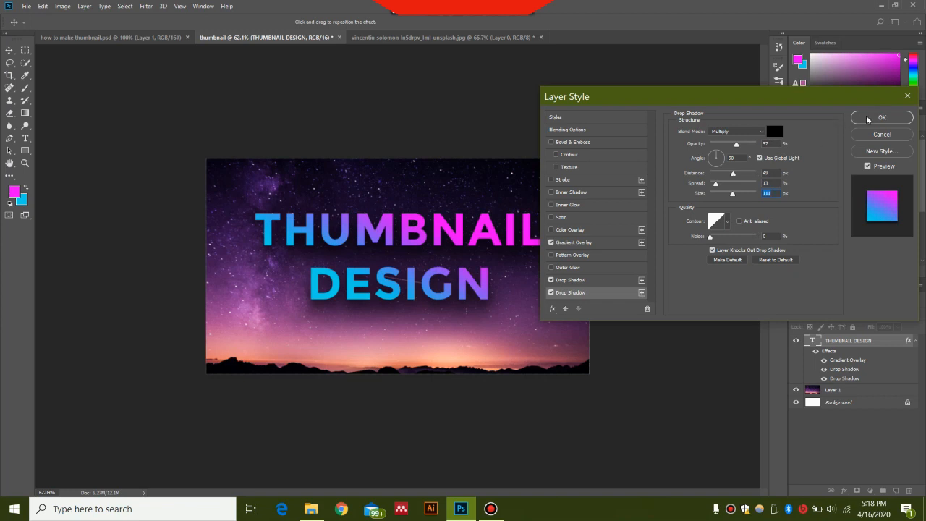
Try a third drop shadow on the text with 28% opacity, 29 px distance and slightly increased spread and size.
{"action": "left_click", "coordinate": [642, 292]}
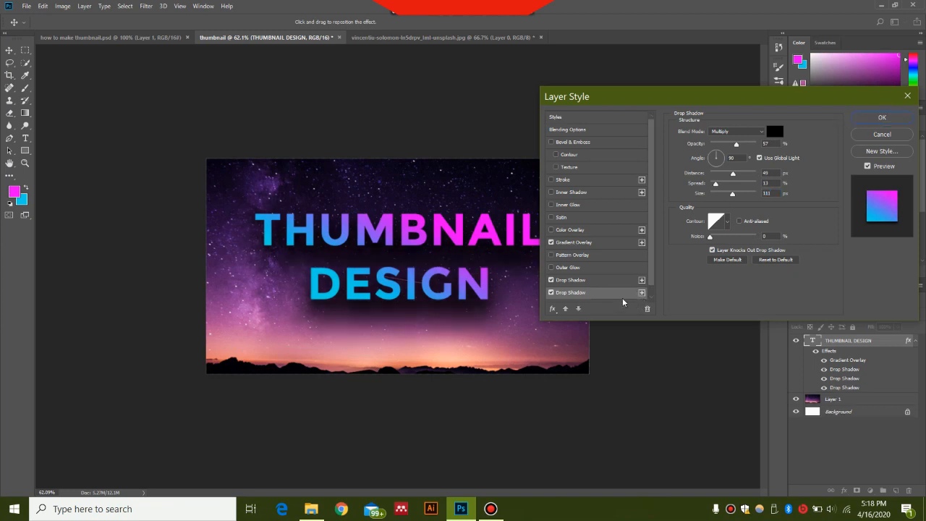
{"action": "scroll", "coordinate": [650, 275], "scroll_direction": "down", "scroll_amount": 1}
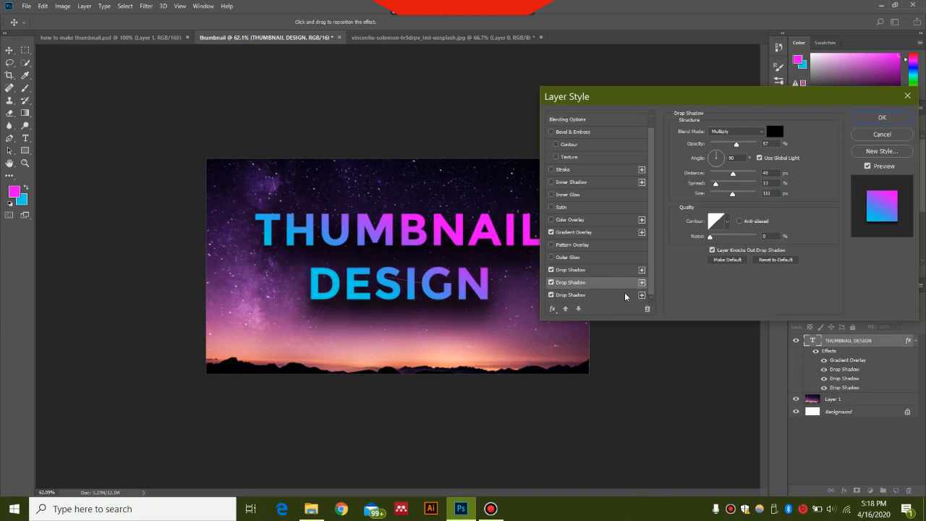
{"action": "left_click", "coordinate": [626, 295]}
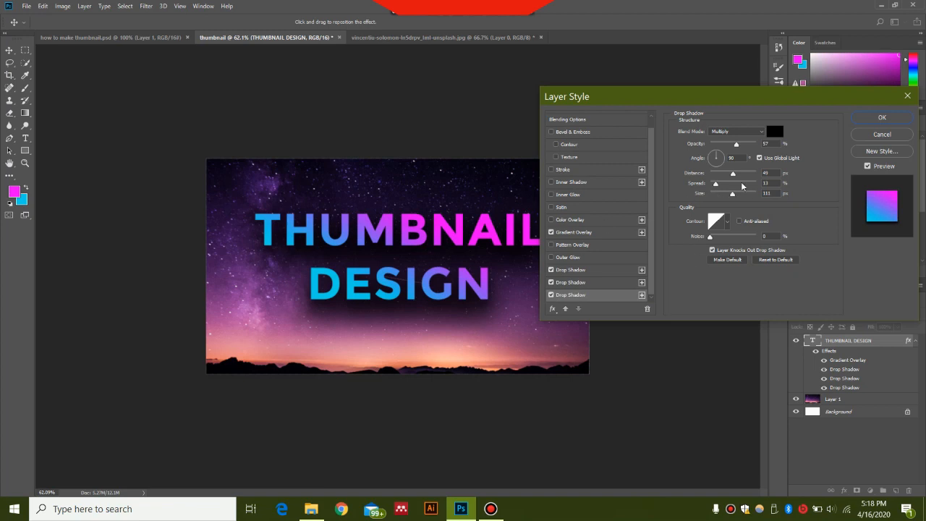
{"action": "left_click_drag", "start_coordinate": [734, 175], "coordinate": [724, 174]}
{"action": "mouse_move", "coordinate": [729, 143]}
{"action": "left_mouse_down"}
{"action": "mouse_move", "coordinate": [737, 144]}
{"action": "mouse_move", "coordinate": [723, 145]}
{"action": "left_mouse_up"}
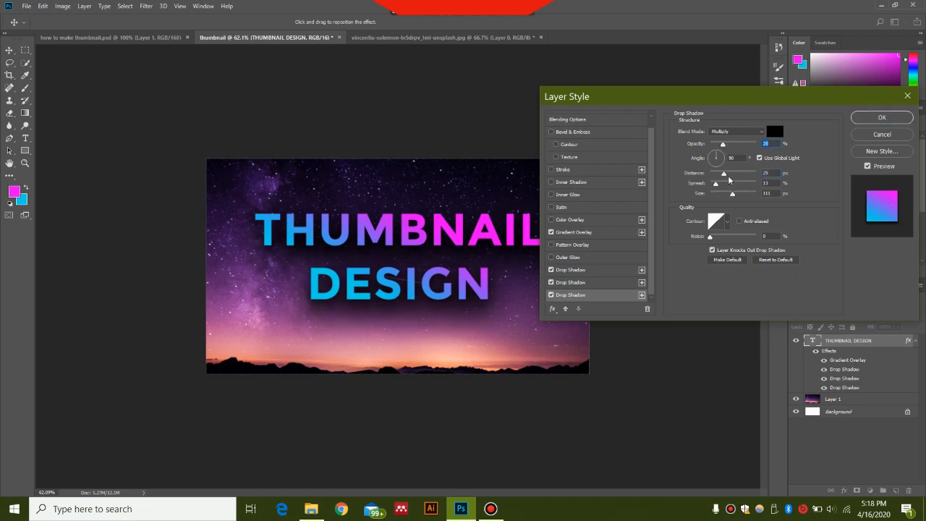
{"action": "left_click_drag", "start_coordinate": [716, 184], "coordinate": [734, 196]}
Compare the text with and without the third drop shadow, leave that shadow disabled and apply the layer style.
{"action": "left_click", "coordinate": [551, 294]}
{"action": "left_click", "coordinate": [552, 294]}
{"action": "left_click", "coordinate": [551, 295]}
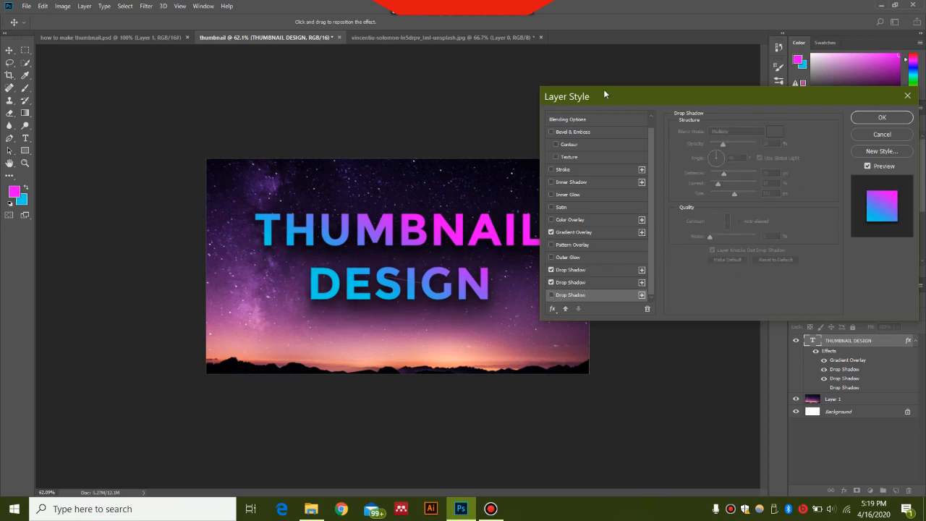
{"action": "left_click", "coordinate": [881, 117]}
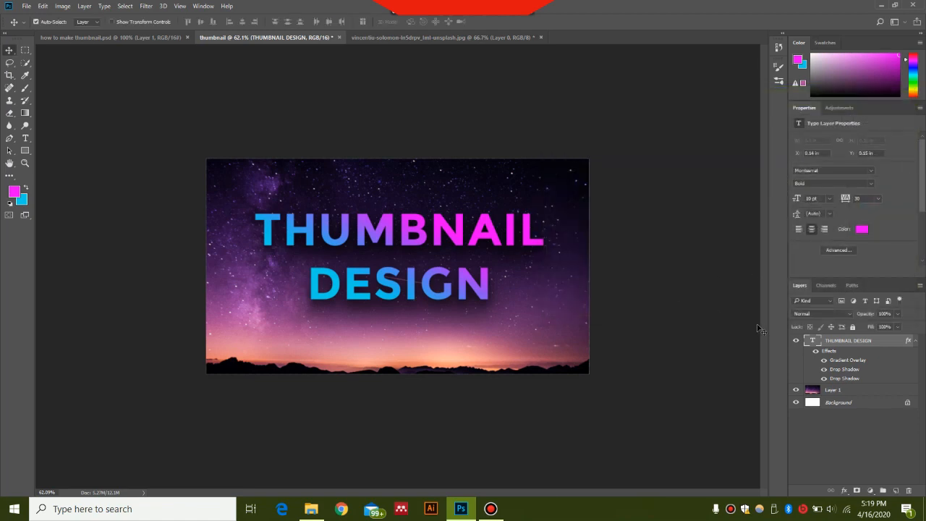